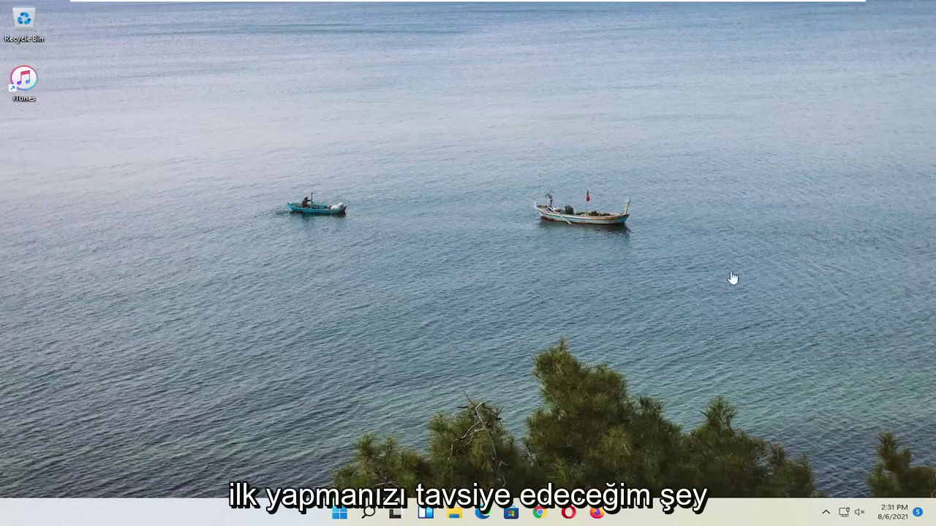
Step: Search for 'control panel', open it, and view all items as Large icons
left_click(368, 513)
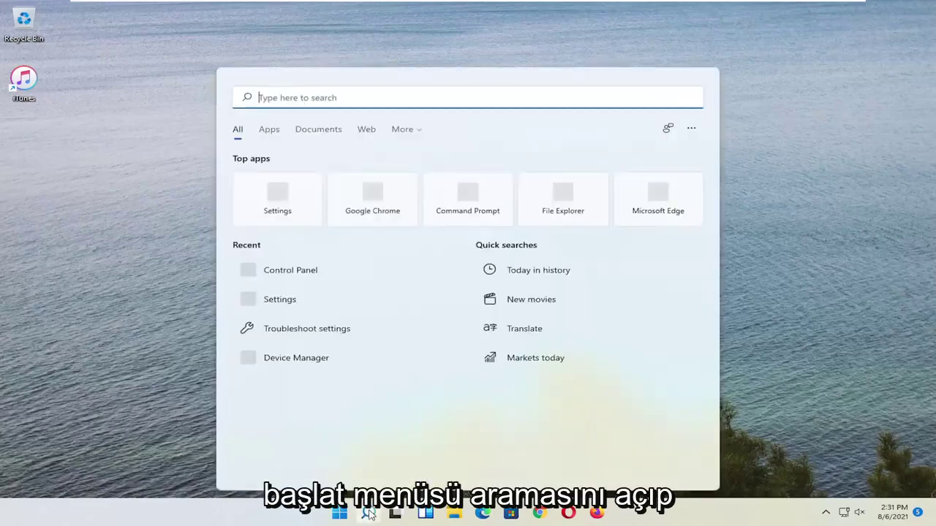
type("control panel")
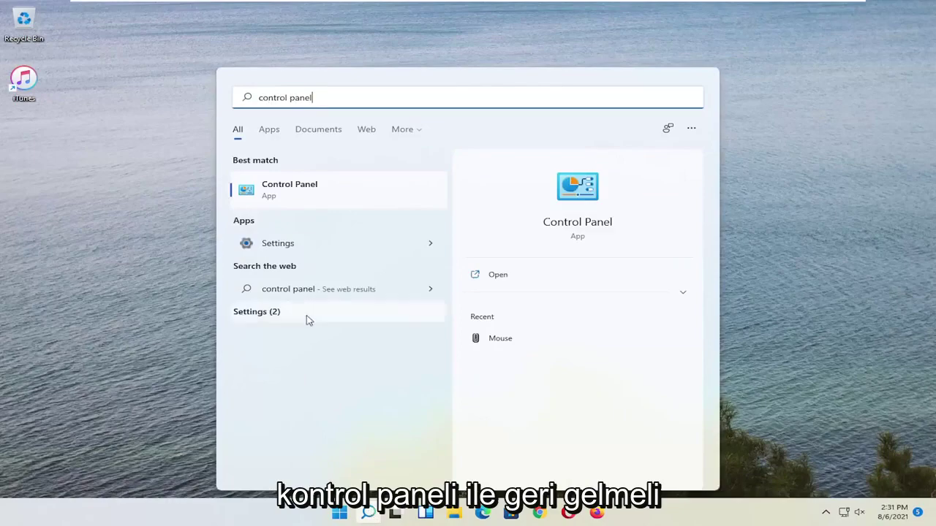
left_click(303, 198)
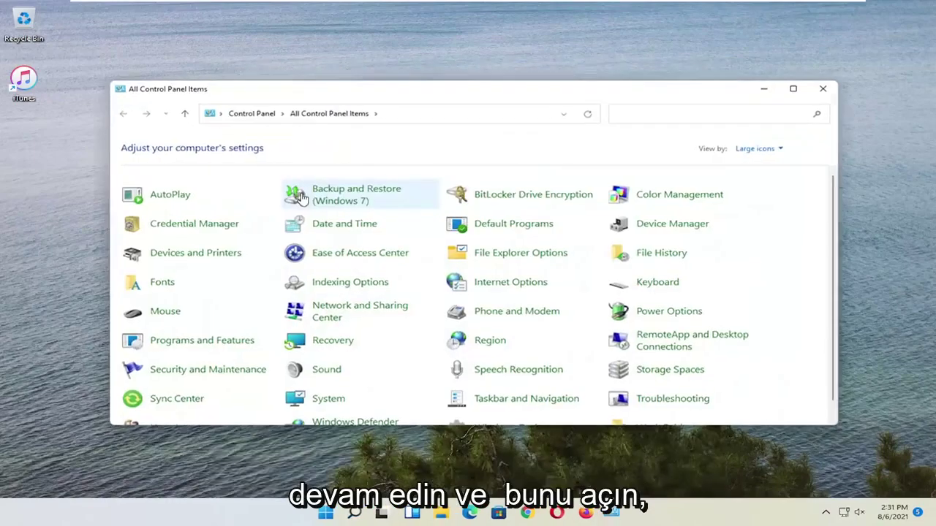
left_click(760, 148)
left_click(768, 180)
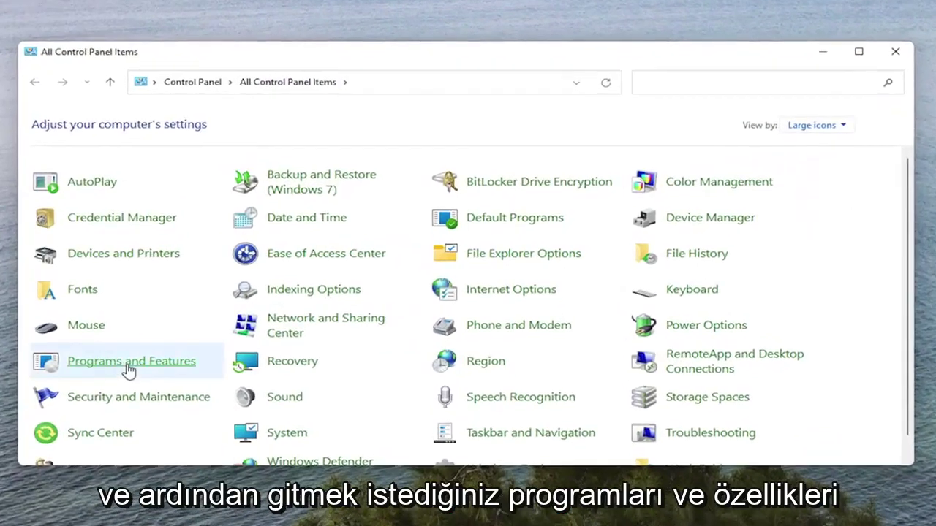
Step: In Programs and Features, repair Apple Mobile Device Support and approve the UAC prompt
left_click(141, 365)
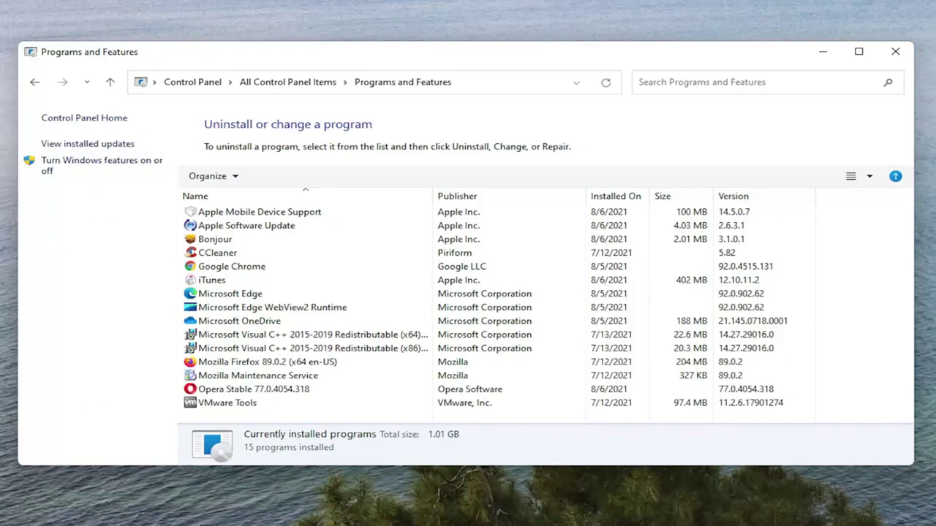
left_click(226, 214)
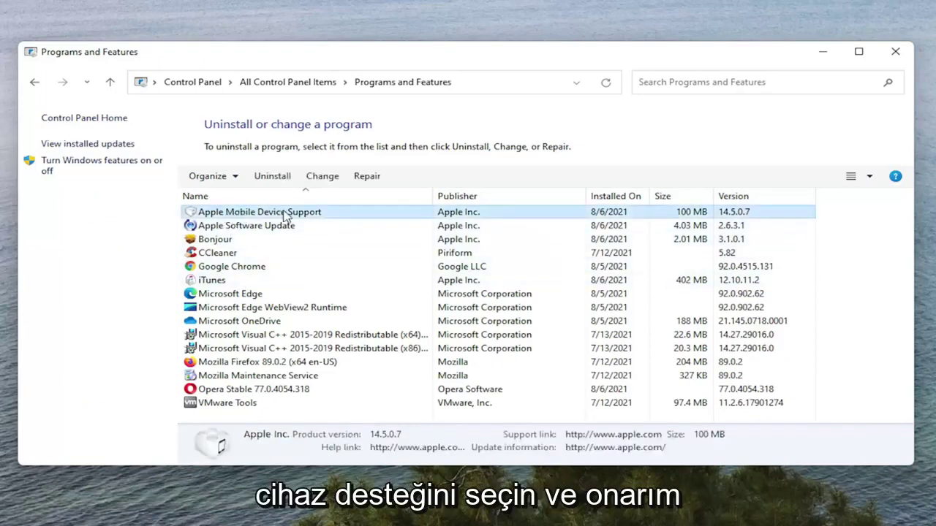
left_click(365, 178)
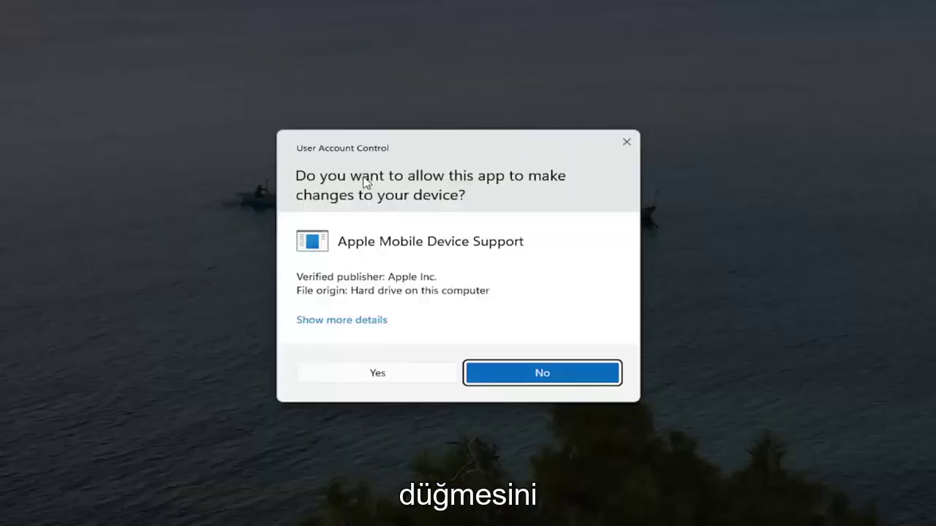
left_click(376, 377)
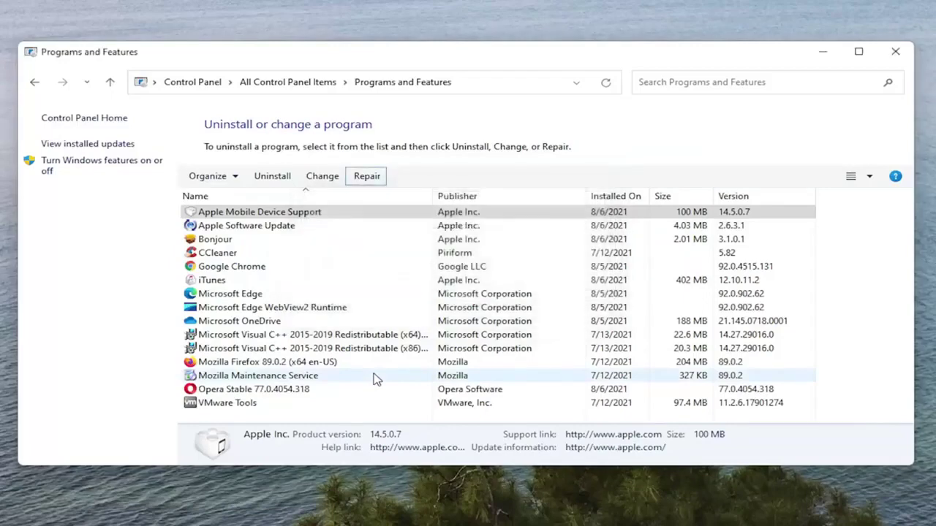
Step: Repair Apple Software Update with UAC approval, then select iTunes
left_click(213, 226)
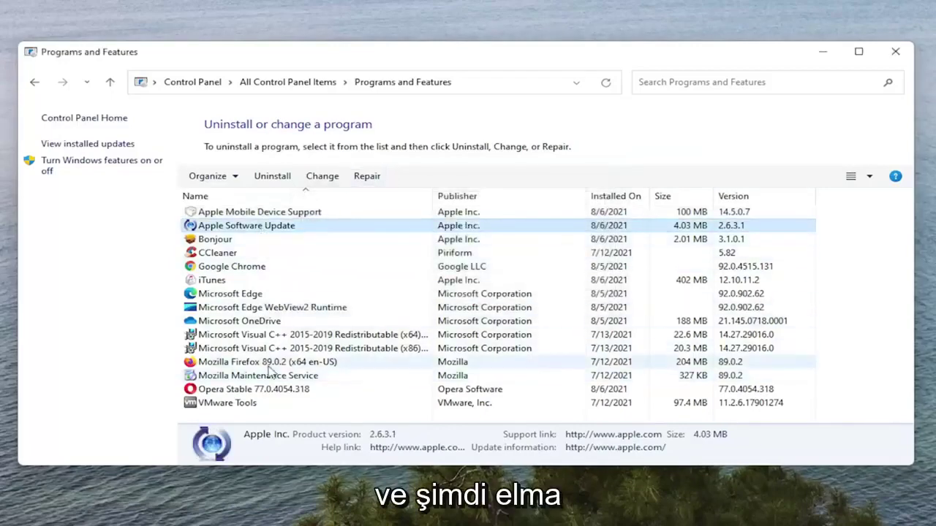
left_click(368, 182)
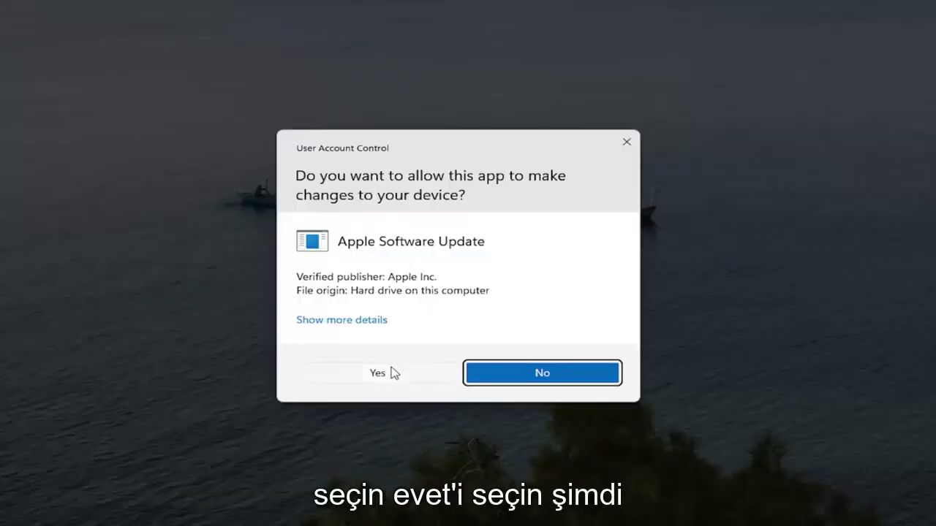
left_click(393, 373)
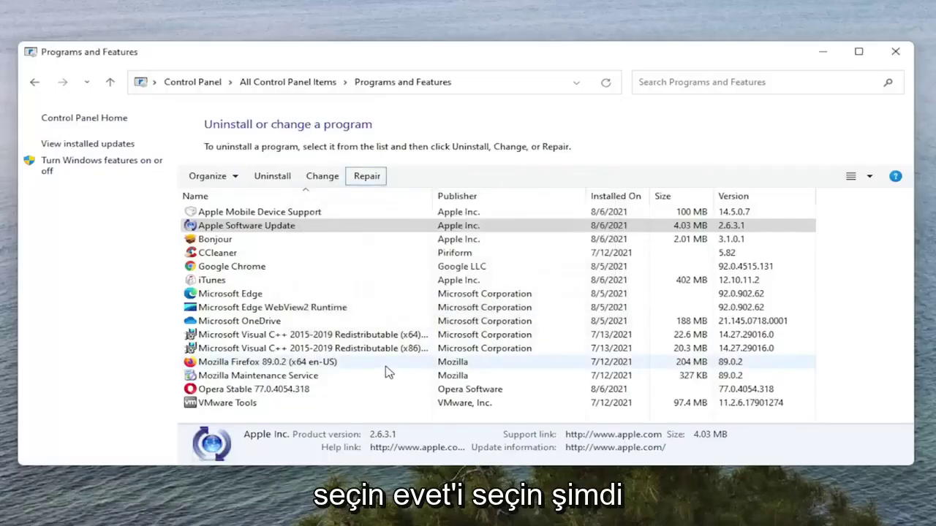
left_click(228, 282)
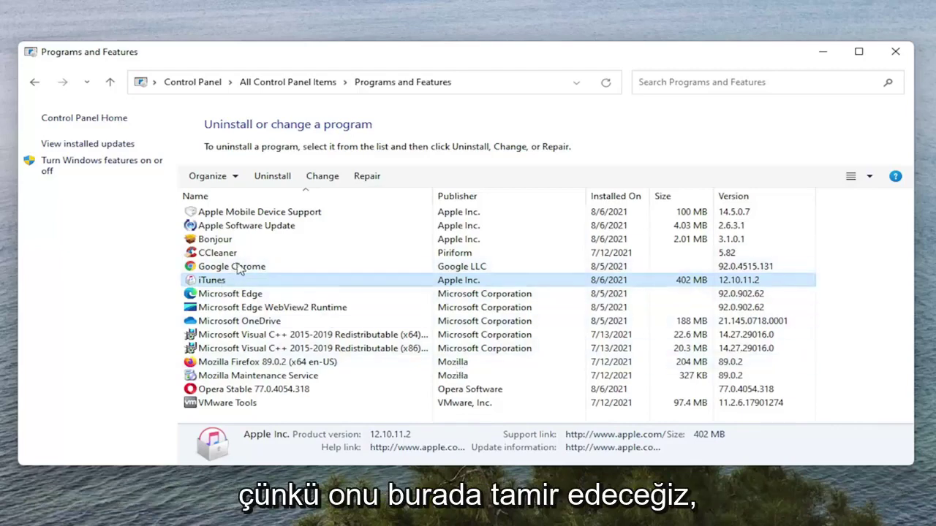
Step: Repair iTunes, approve the UAC prompt, and close Programs and Features when done
left_click(366, 180)
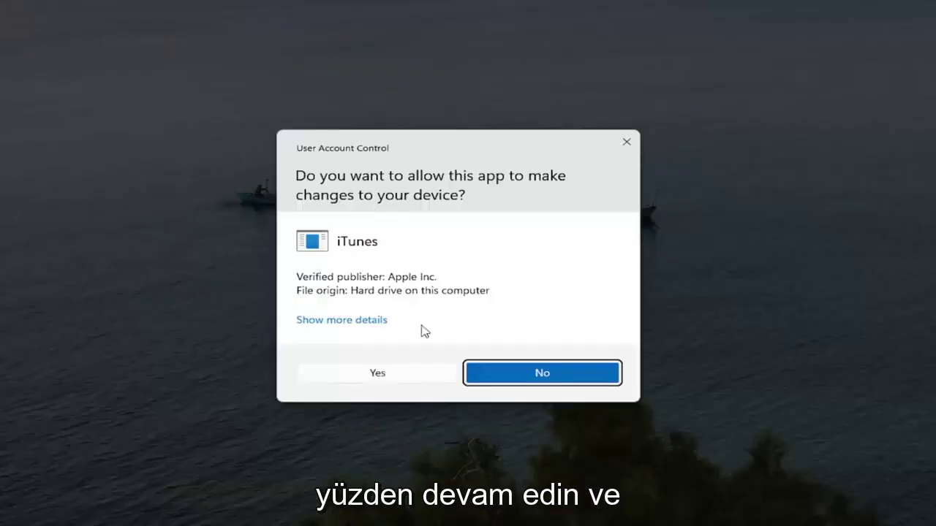
left_click(385, 372)
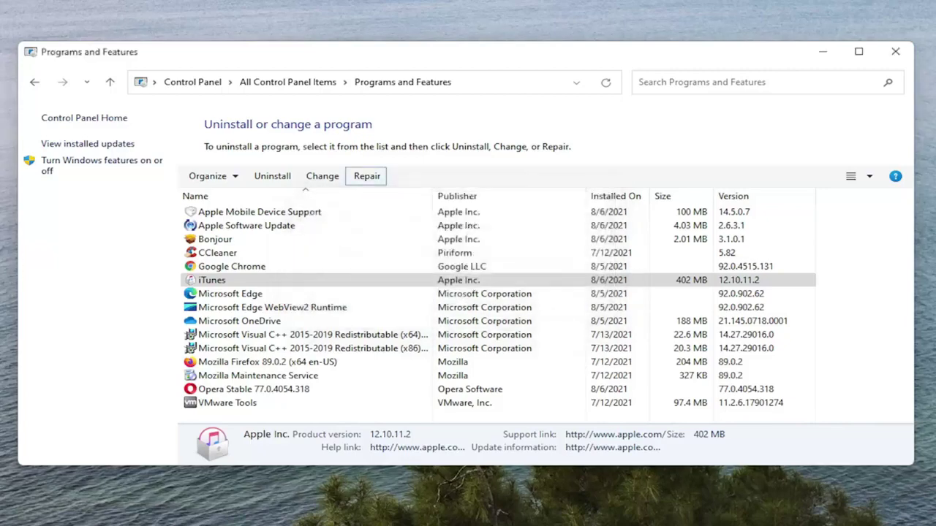
left_click(895, 51)
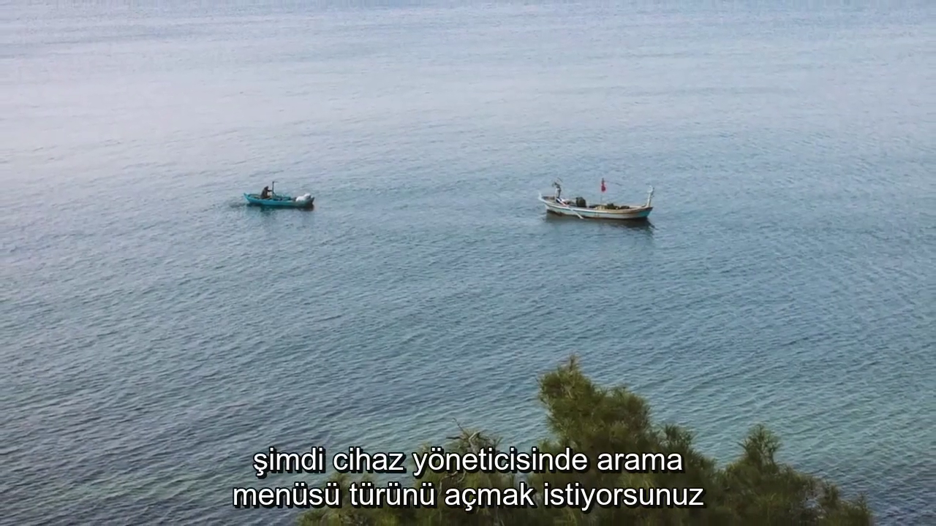
Step: Open Device Manager via a 'device manager' search and expand Universal Serial Bus controllers
key("super")
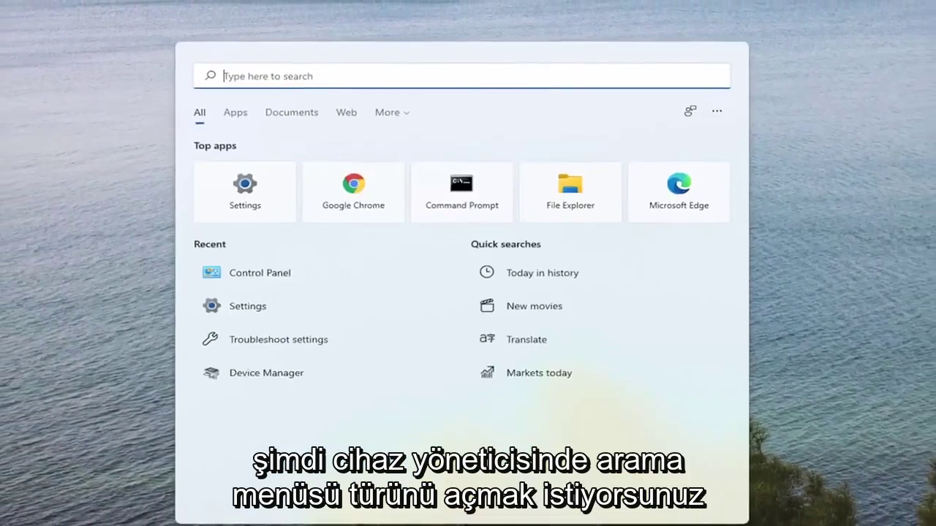
type("device manager")
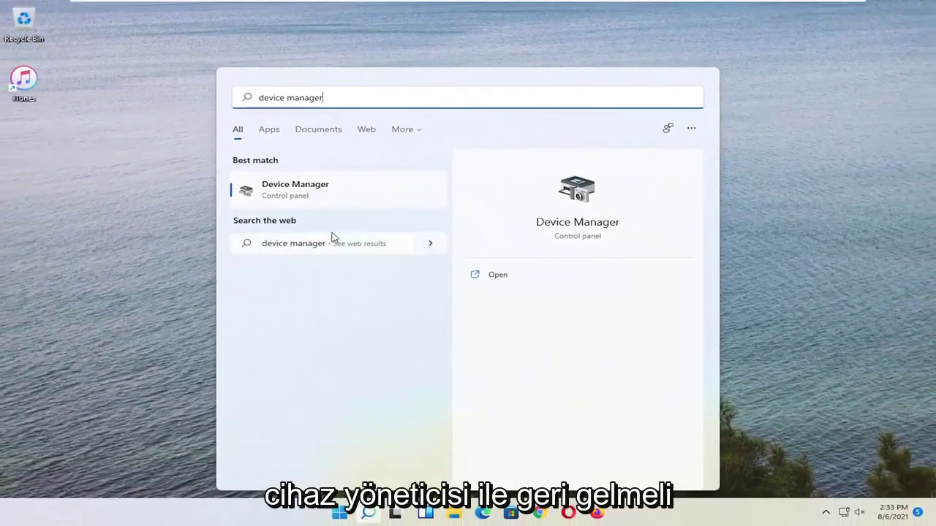
left_click(293, 198)
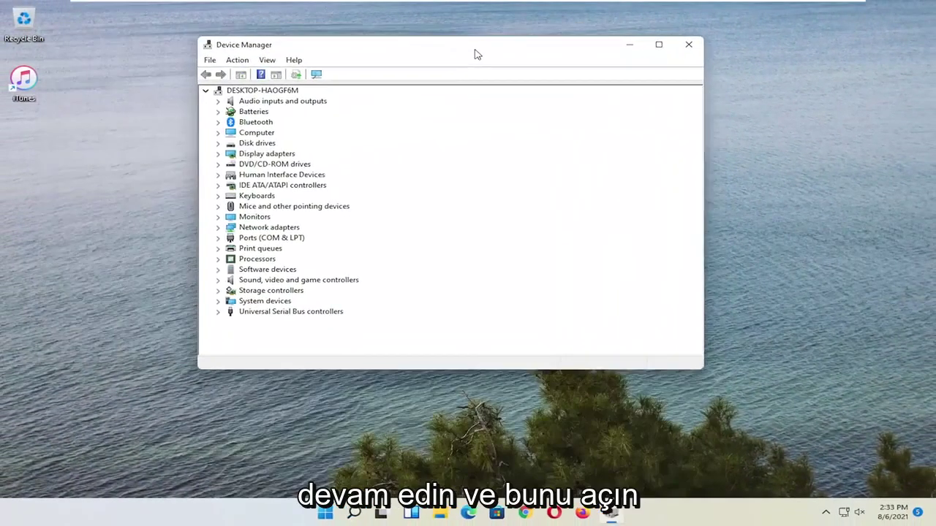
left_click_drag(475, 54, 496, 58)
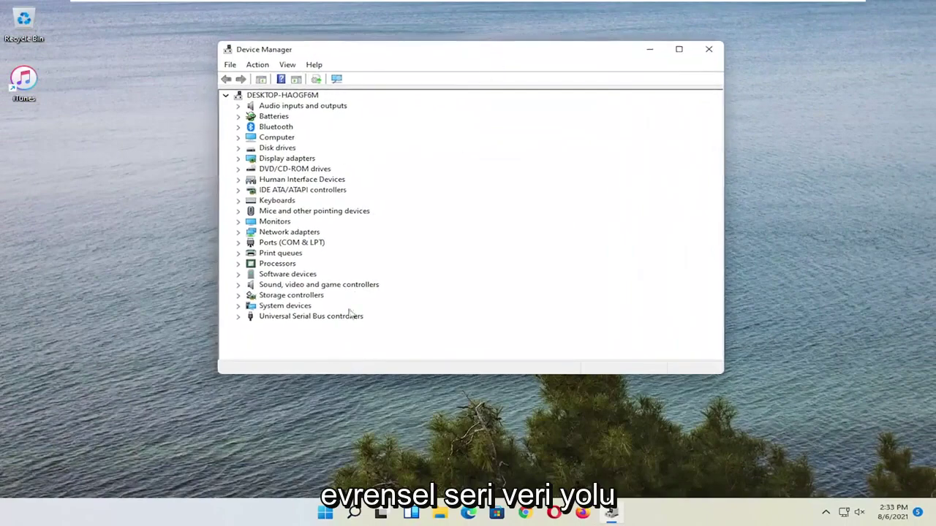
left_click(299, 319)
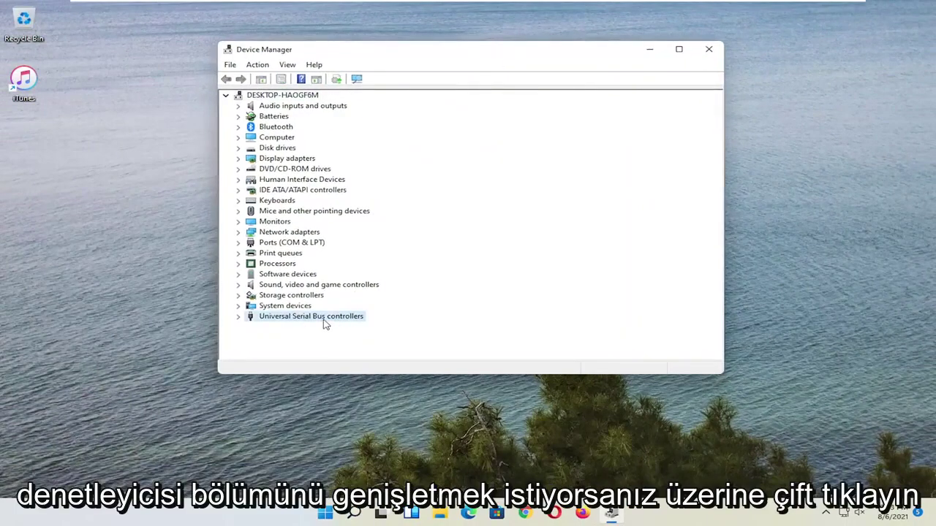
double_click(326, 318)
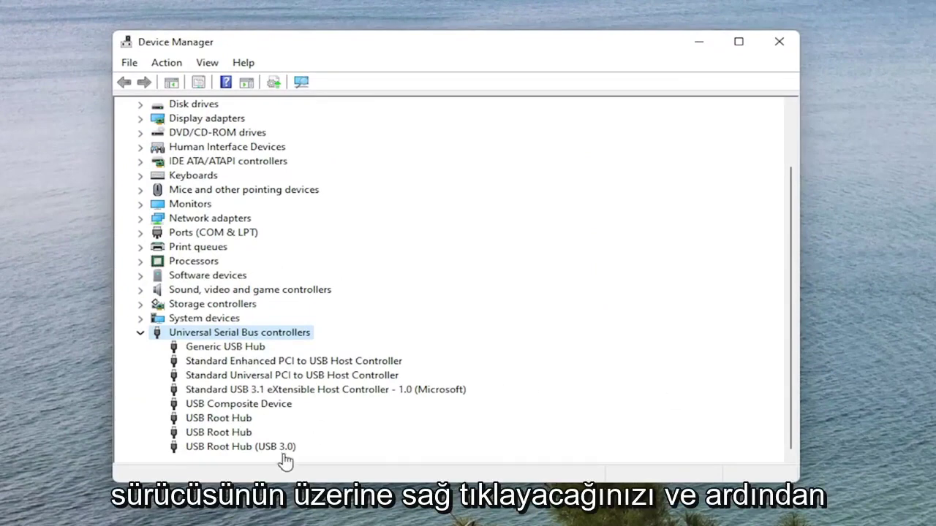
Step: Reinstall the second USB Root Hub's driver from the USB Root Hub driver already on the computer
right_click(212, 432)
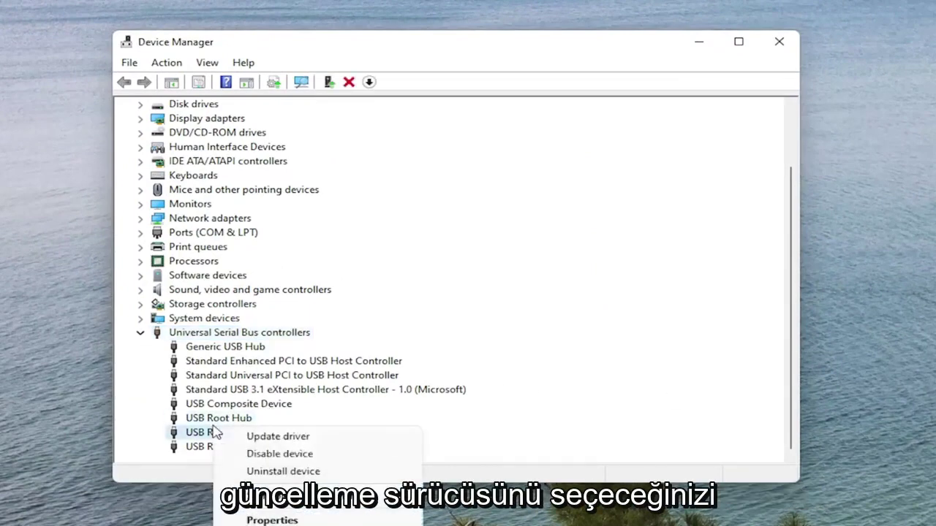
left_click(279, 438)
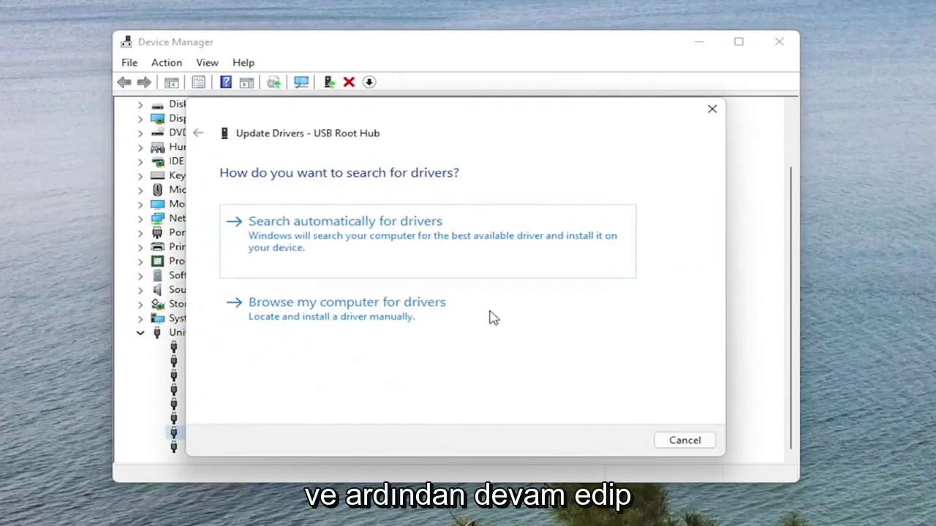
left_click(395, 243)
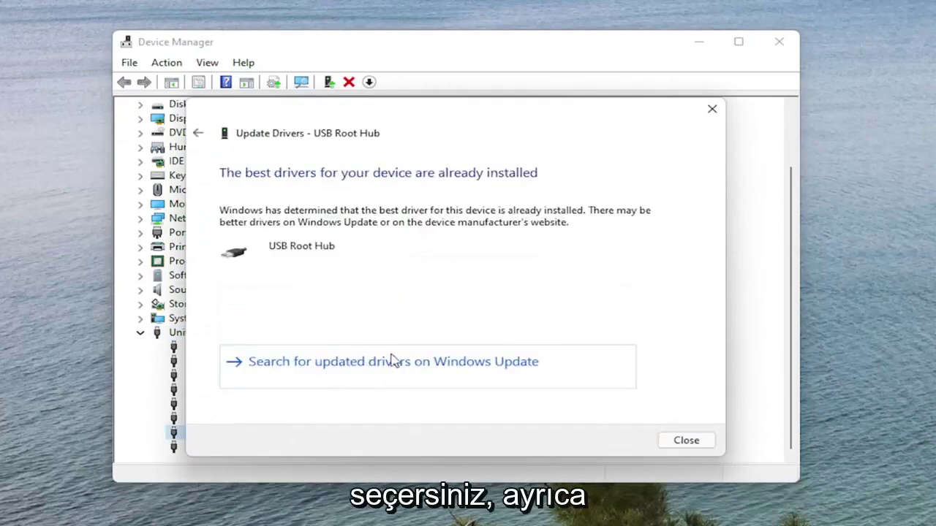
left_click(202, 134)
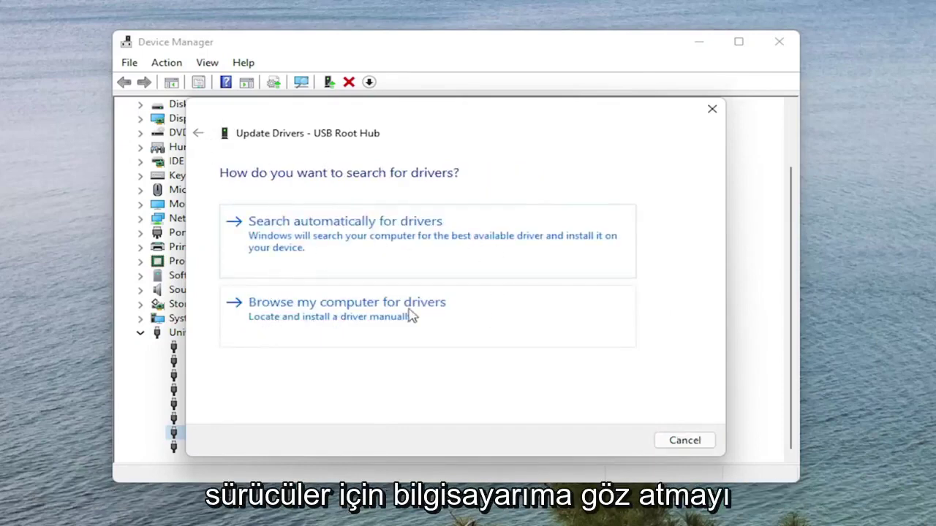
left_click(324, 316)
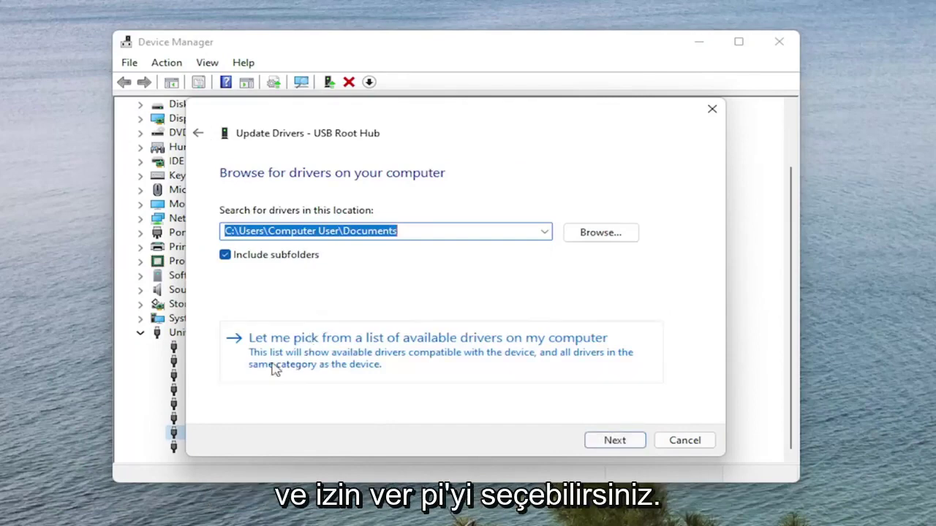
left_click(455, 357)
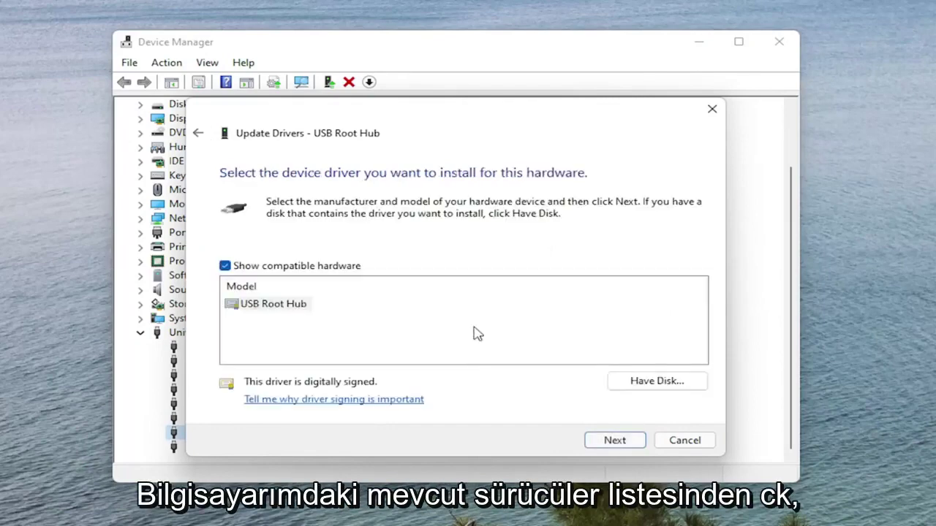
left_click(273, 306)
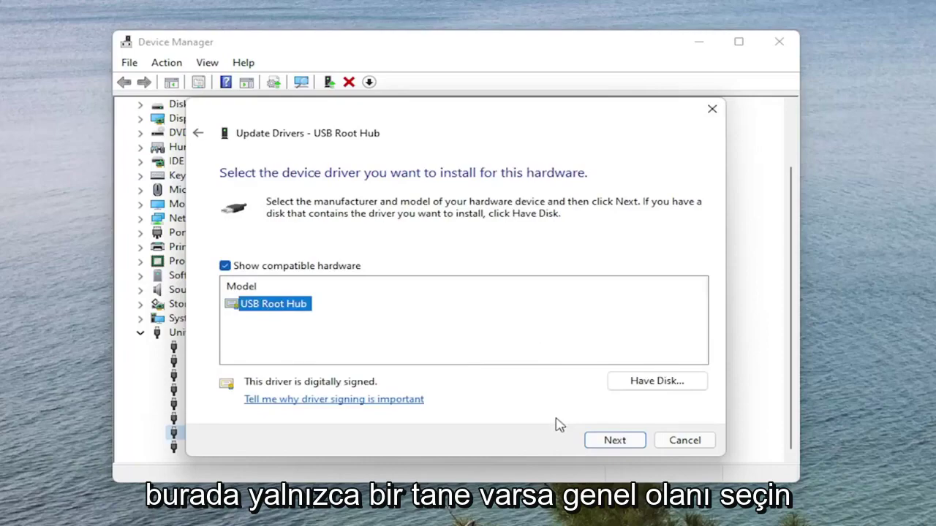
left_click(615, 442)
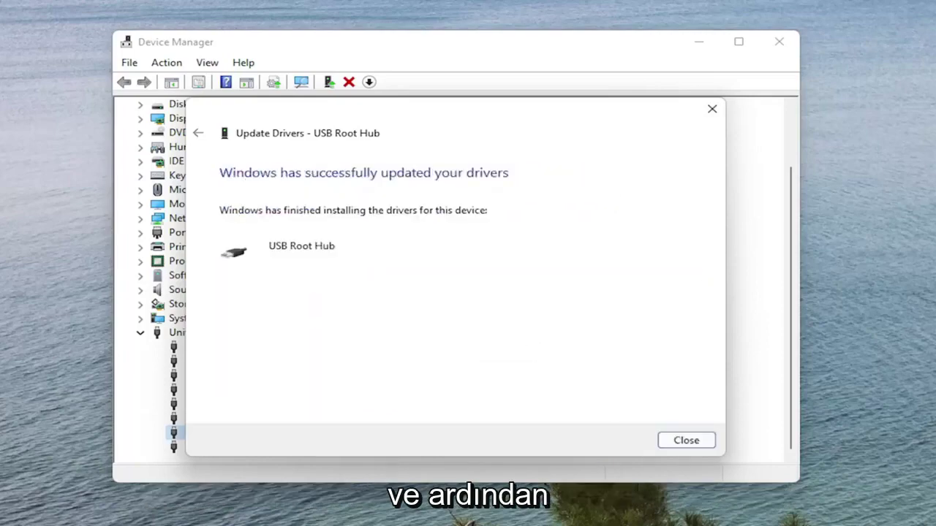
left_click(686, 442)
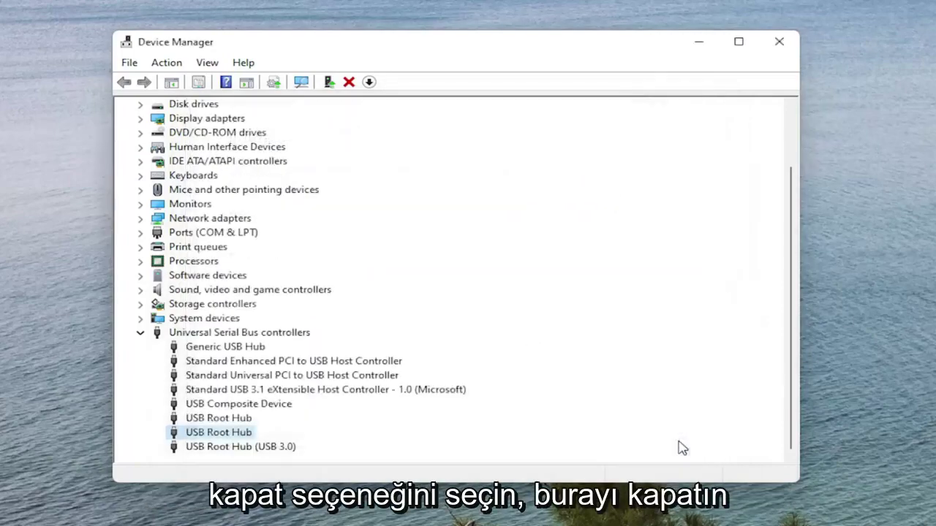
Step: Close Device Manager and launch the Services app from a 'services' search
left_click(777, 41)
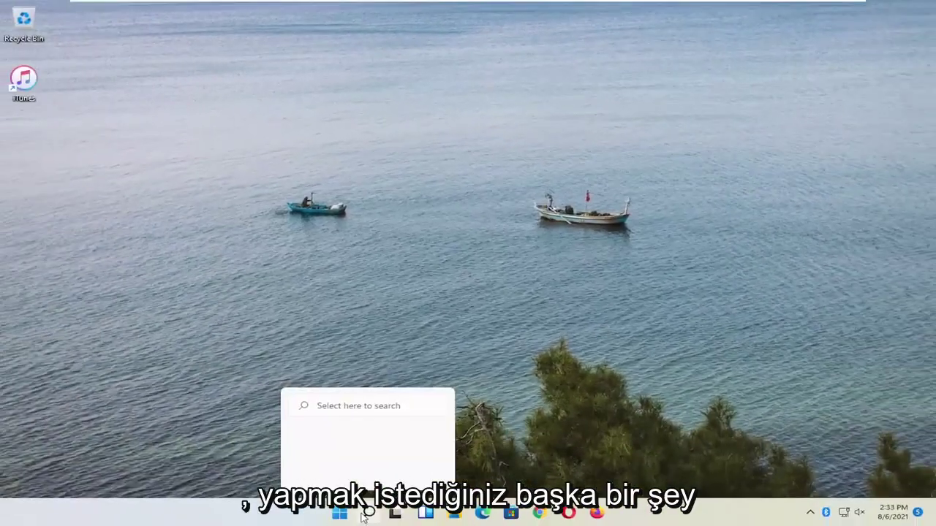
left_click(363, 515)
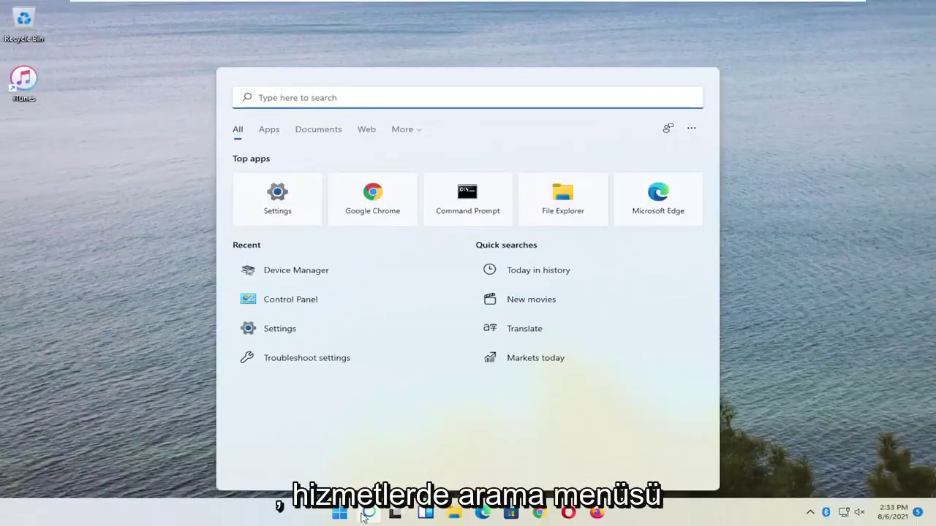
type("services")
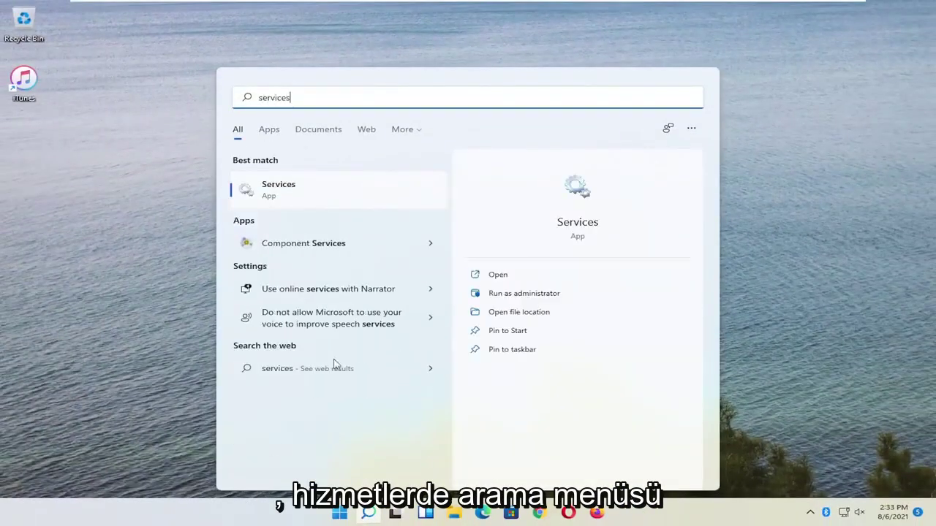
left_click(303, 192)
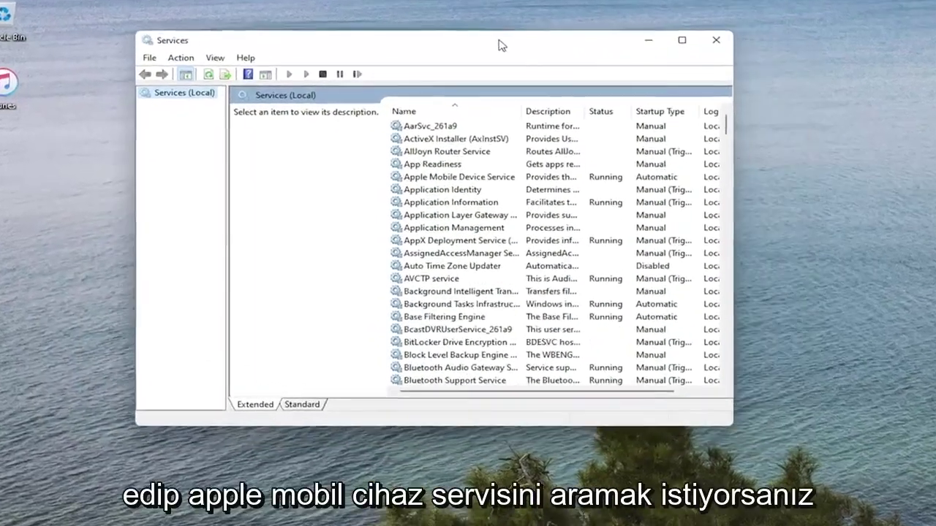
Step: Set Apple Mobile Device Service's startup type to Automatic and apply it
left_click(442, 227)
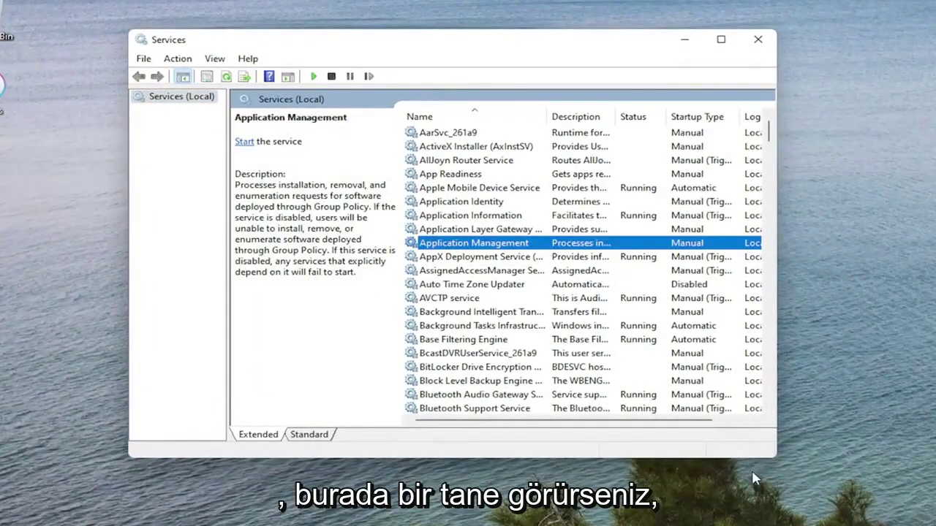
left_click(509, 191)
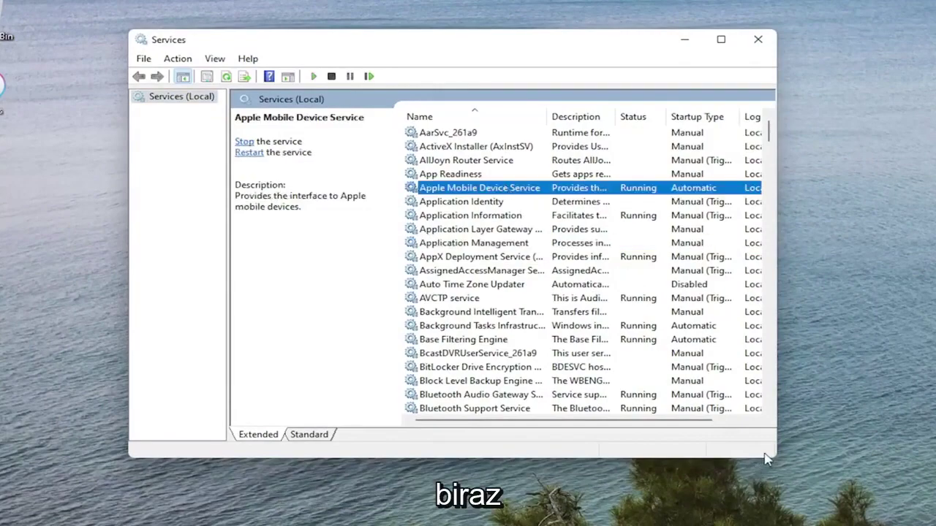
left_click_drag(776, 461, 914, 524)
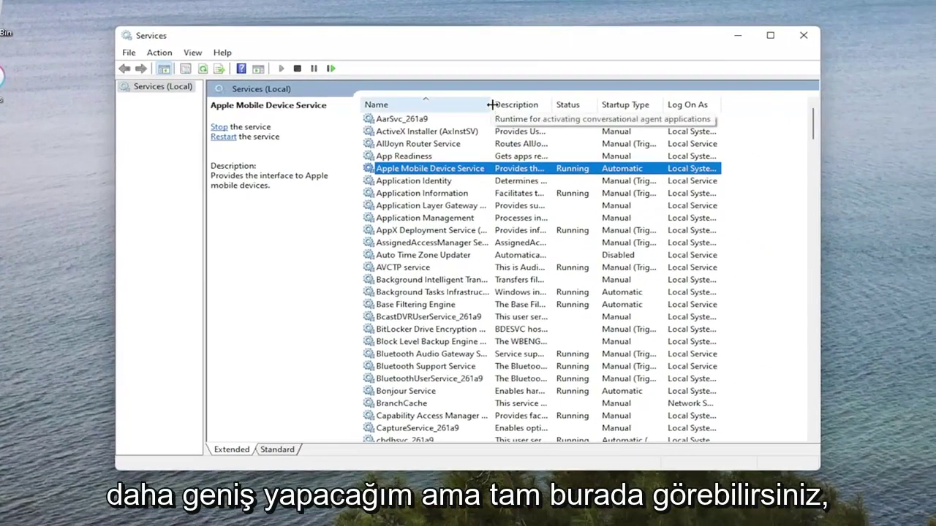
double_click(455, 168)
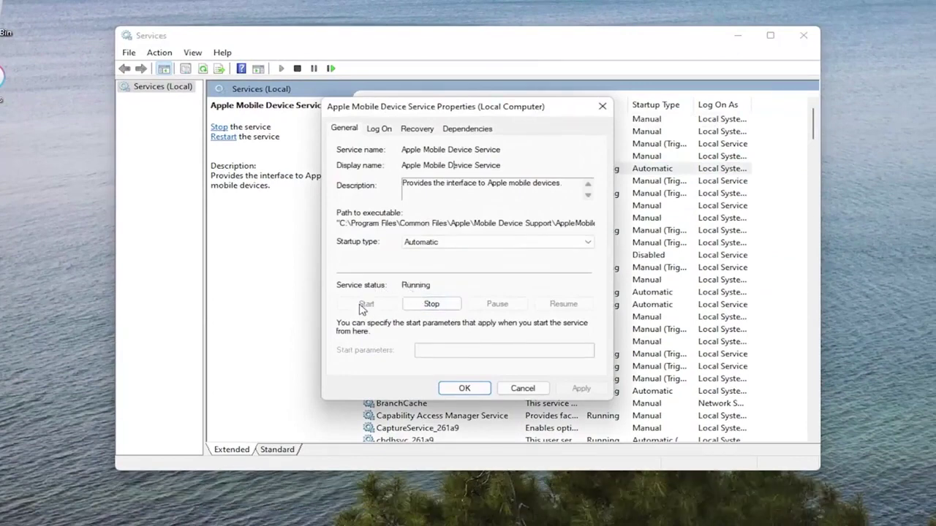
left_click(411, 244)
left_click(418, 264)
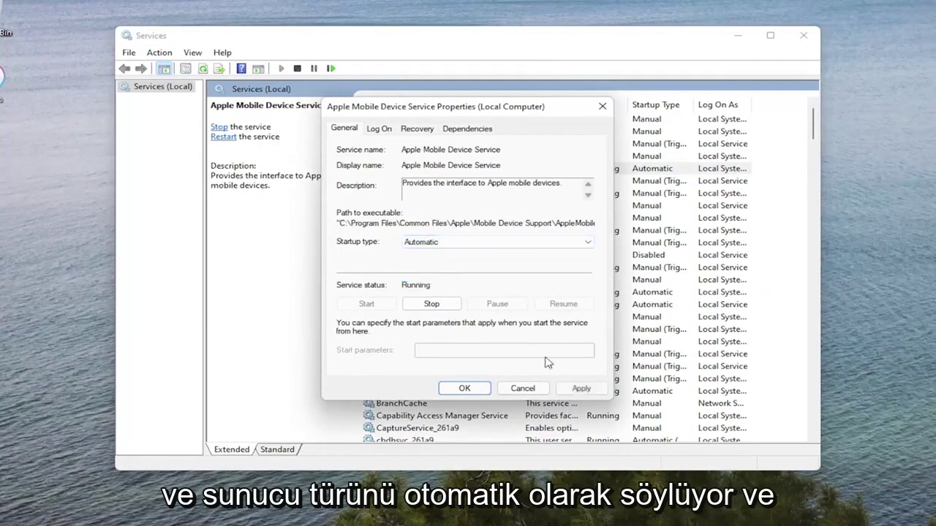
left_click(578, 388)
left_click(463, 388)
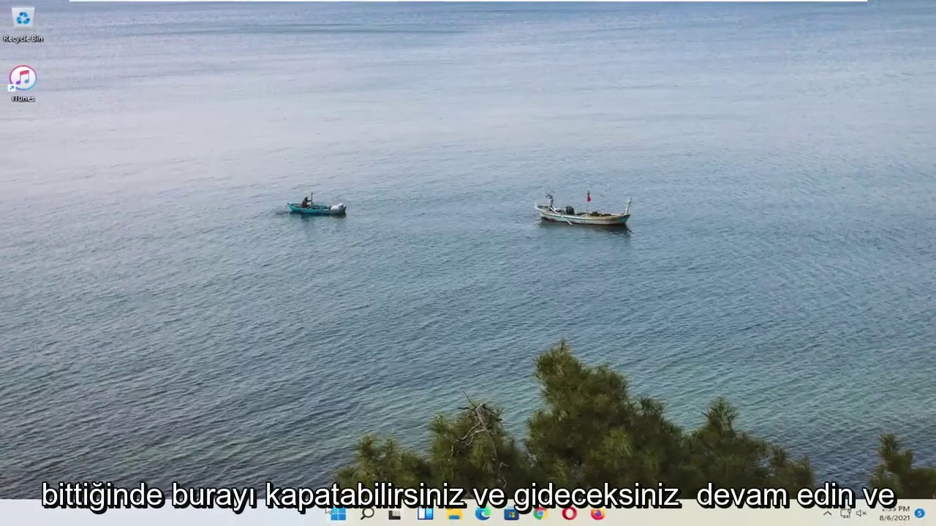
Step: Restart the PC from the Start button's Shut down or sign out menu
right_click(337, 514)
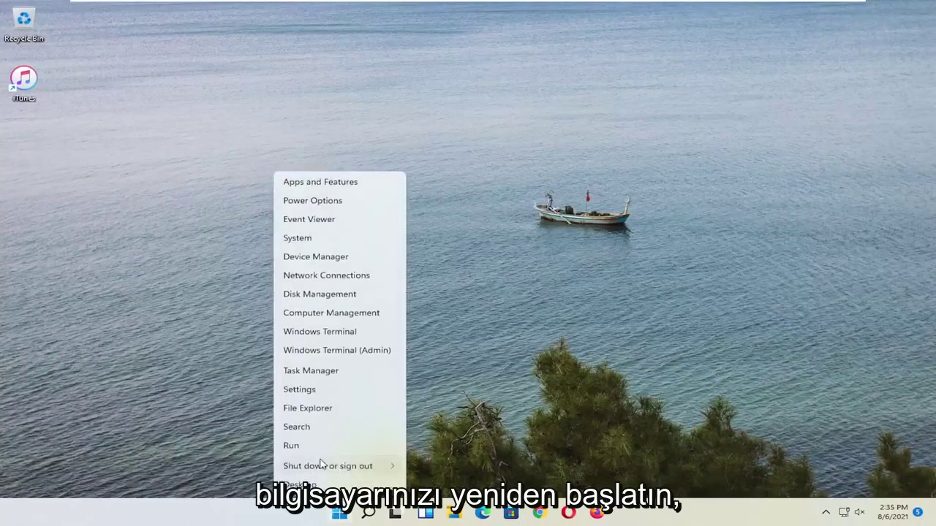
mouse_move(321, 464)
left_click(428, 485)
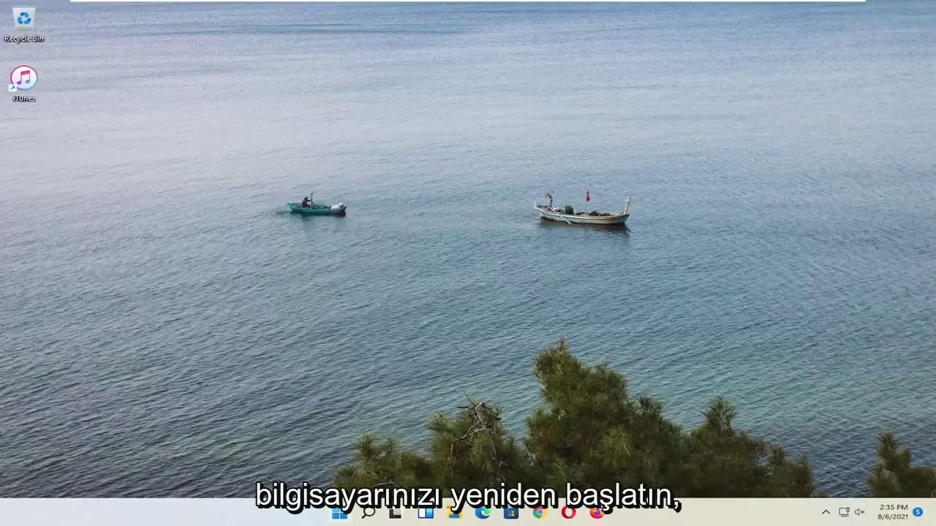